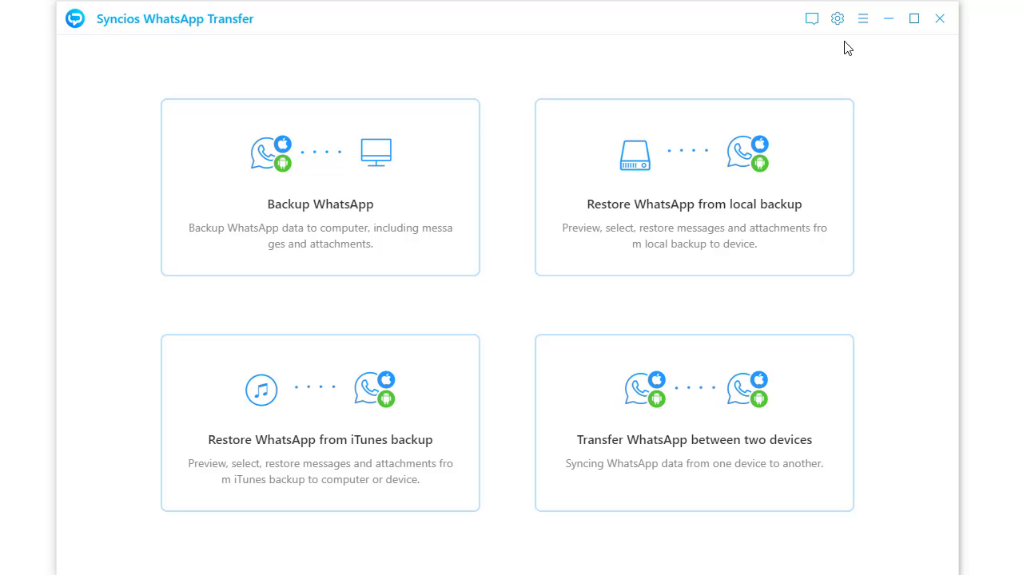
- Check the backup save folder in the program settings, then close settings unchanged
{"action": "left_click", "coordinate": [865, 26]}
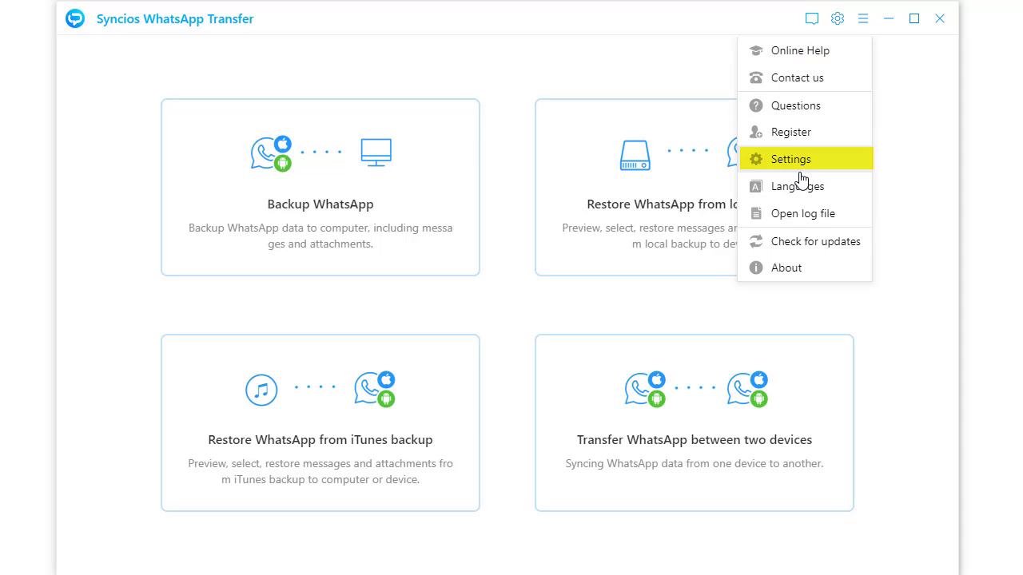
{"action": "left_click", "coordinate": [799, 162]}
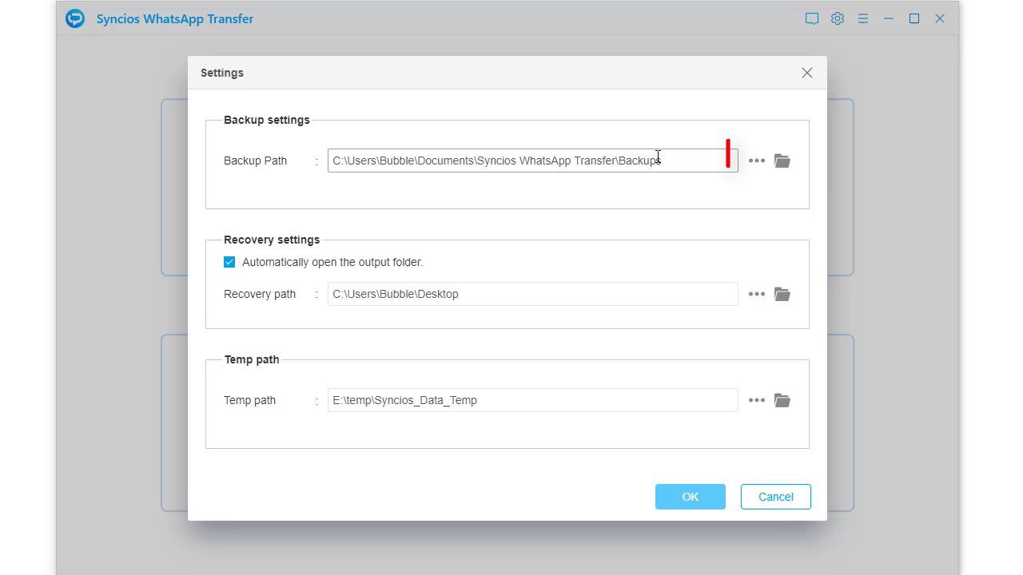
{"action": "left_click", "coordinate": [783, 162]}
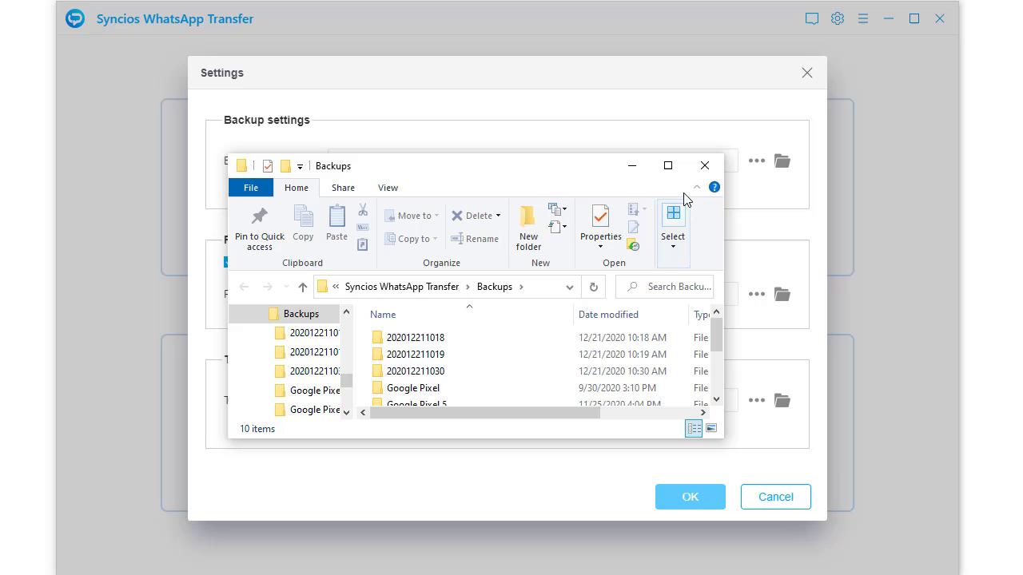
{"action": "left_click", "coordinate": [702, 168]}
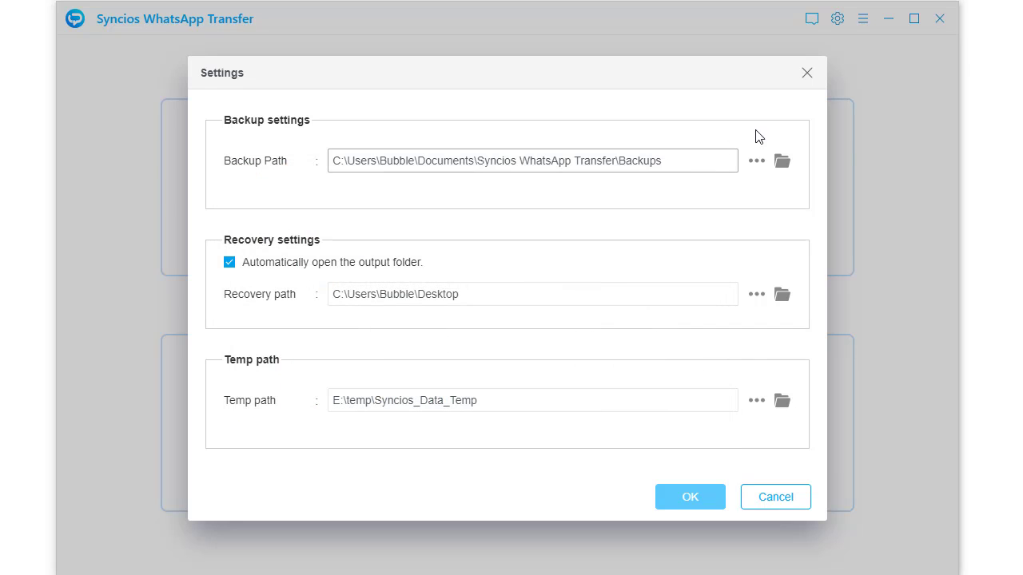
{"action": "left_click", "coordinate": [808, 74]}
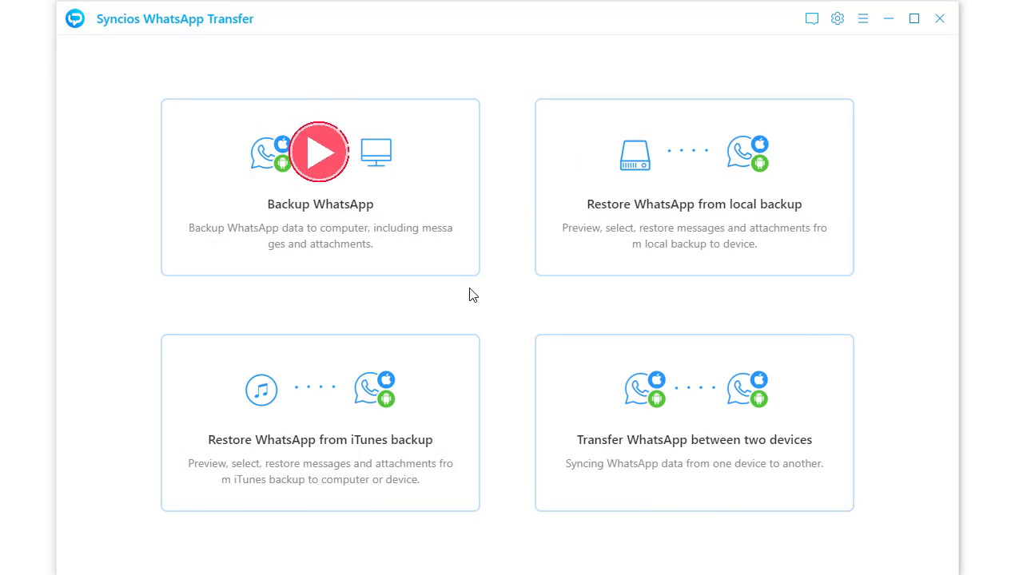
- Back up the iPhone's 163.0 MB of WhatsApp data to the computer
{"action": "left_click", "coordinate": [391, 227]}
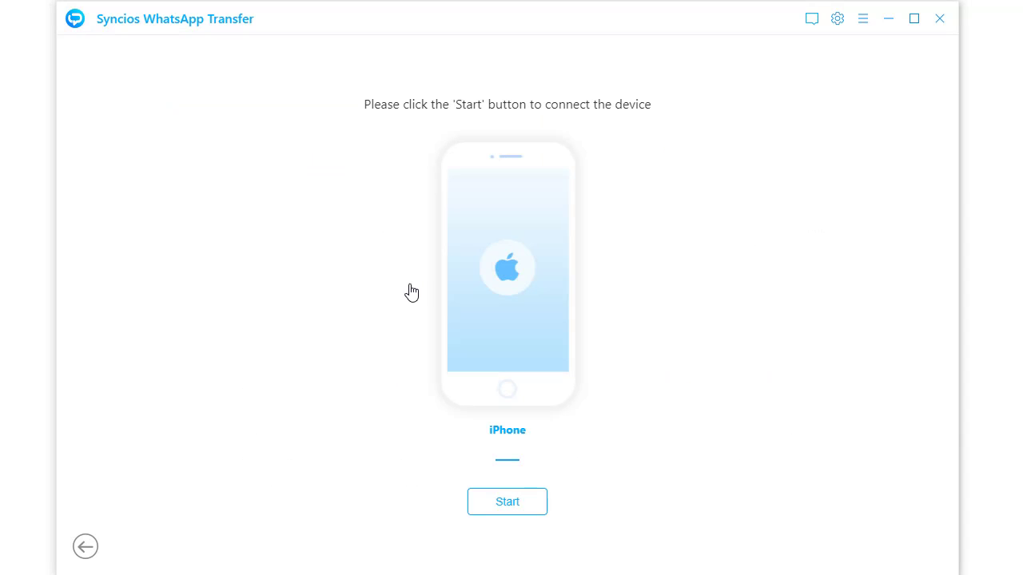
{"action": "left_click", "coordinate": [507, 514]}
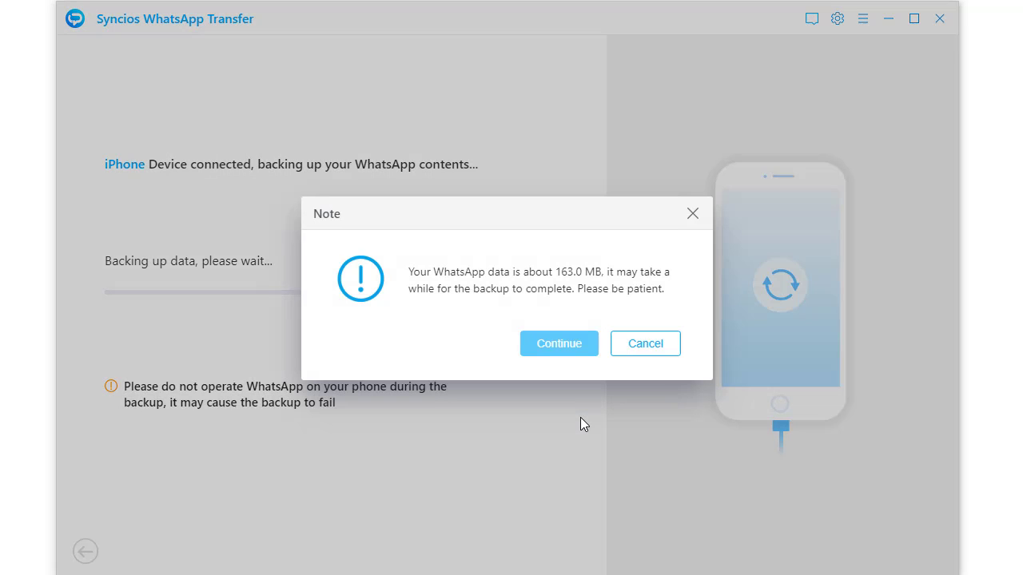
{"action": "left_click", "coordinate": [556, 351]}
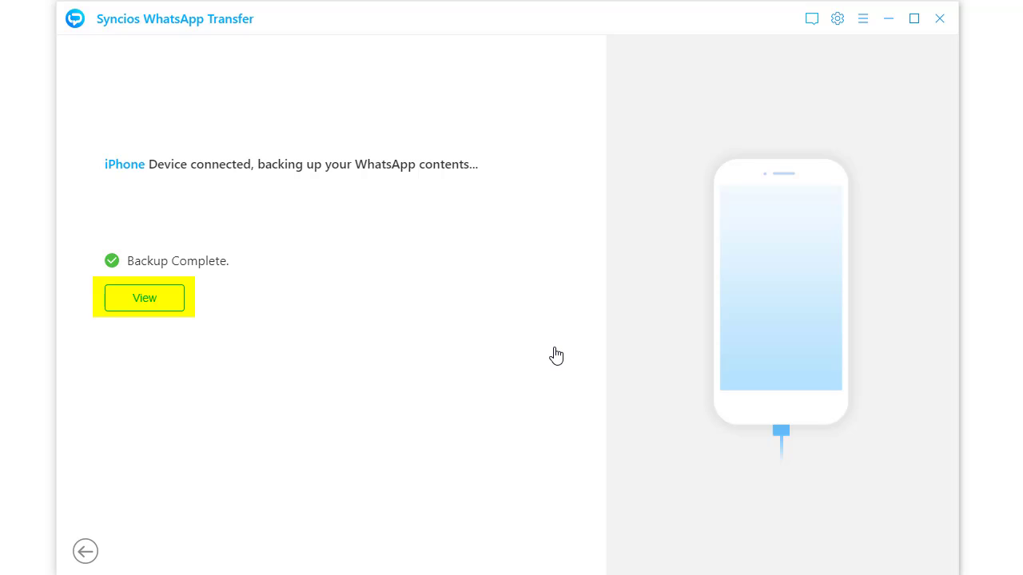
- Review the saved backups, then list local backups for restoring, newest 2020/12/23 iPhone backup first
{"action": "left_click", "coordinate": [159, 302]}
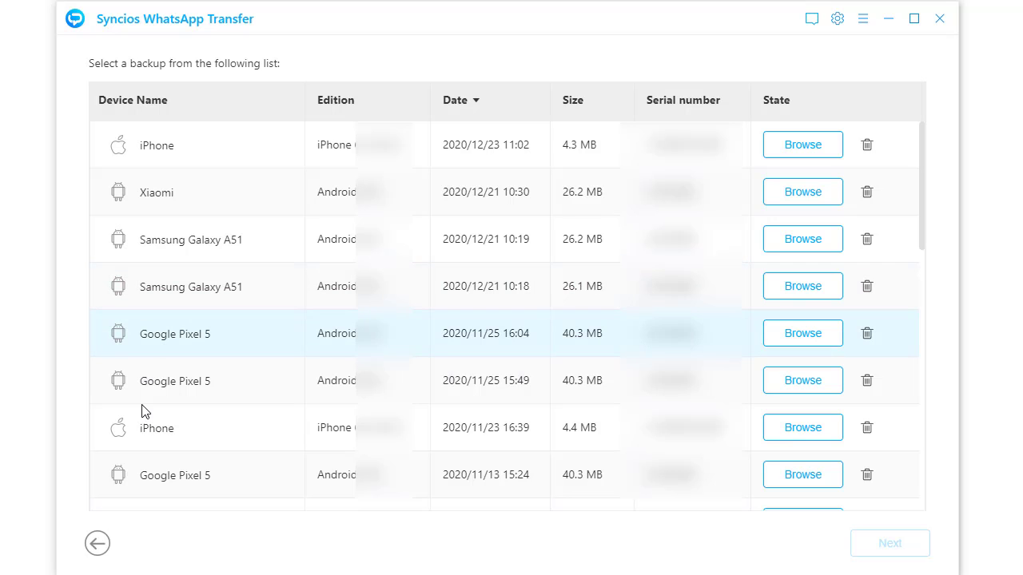
{"action": "left_click", "coordinate": [97, 545]}
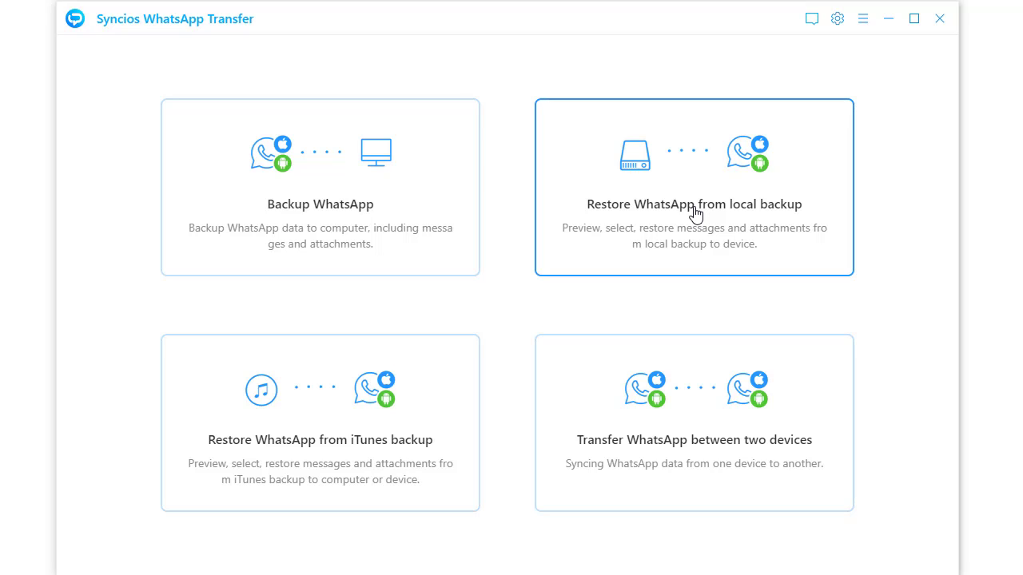
{"action": "left_click", "coordinate": [695, 213]}
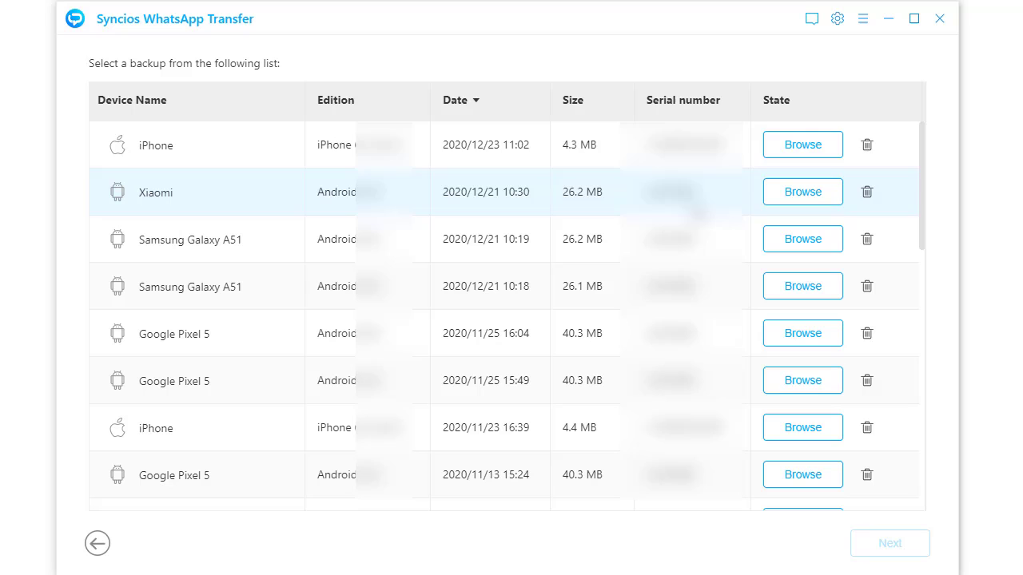
- Open the 2020/12/23 iPhone backup and select several messages in the first contact's chat
{"action": "left_click", "coordinate": [784, 154]}
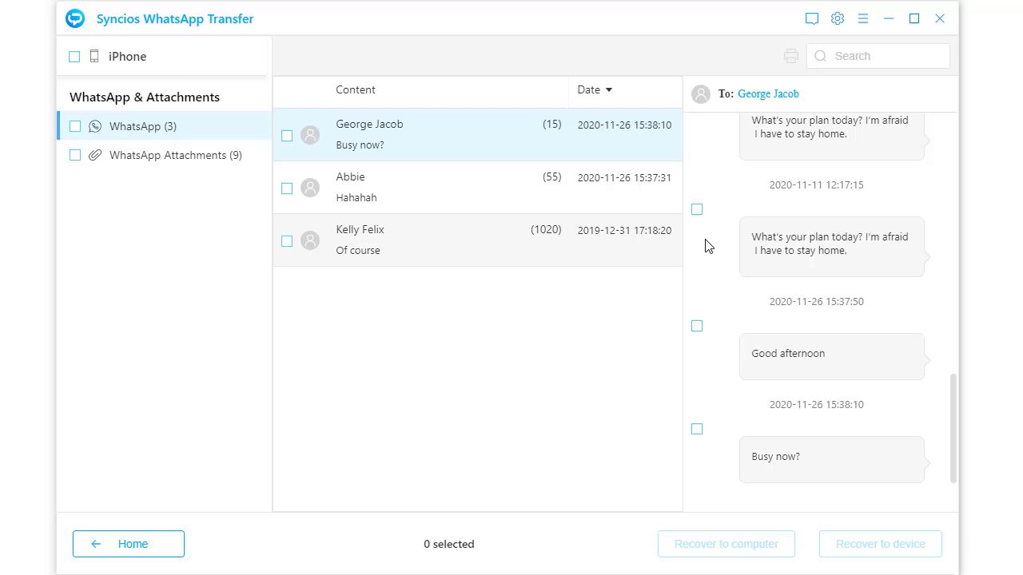
{"action": "left_click", "coordinate": [697, 211]}
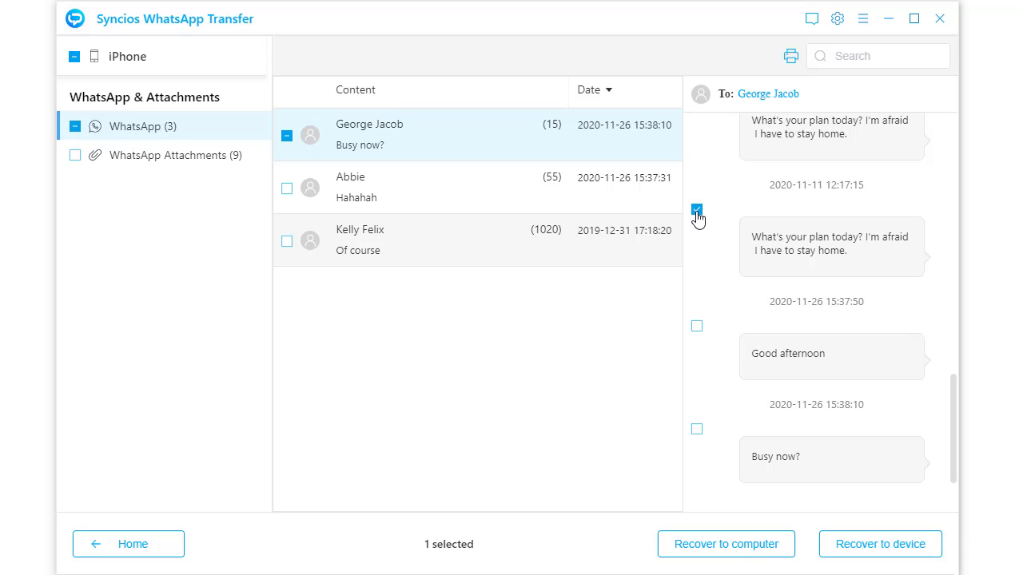
{"action": "left_click", "coordinate": [696, 326]}
{"action": "left_click", "coordinate": [696, 429]}
{"action": "scroll", "coordinate": [765, 409], "scroll_direction": "up", "scroll_amount": 5}
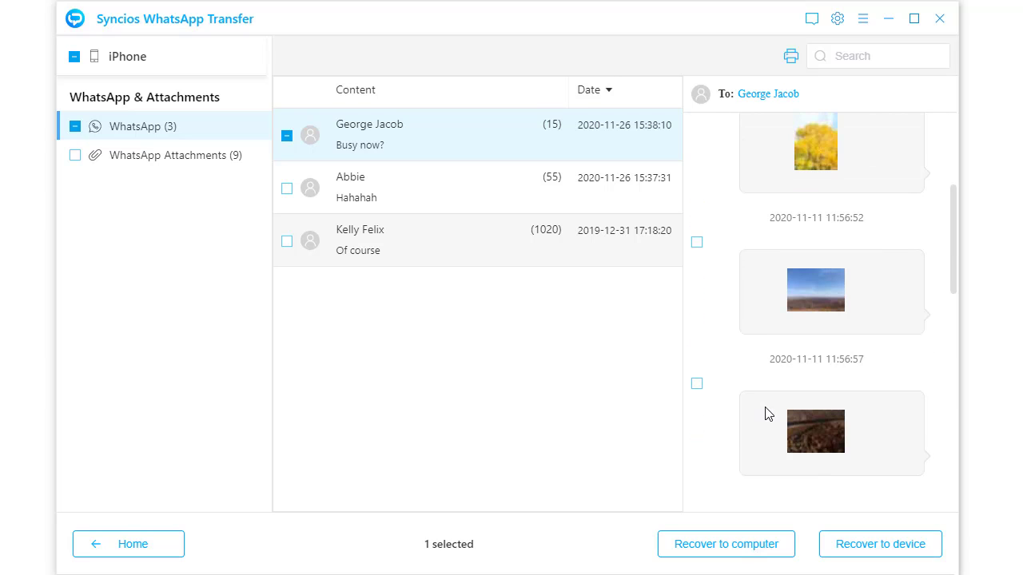
{"action": "left_click", "coordinate": [696, 243]}
{"action": "left_click", "coordinate": [696, 384]}
- Select all three chats in the backup in full
{"action": "left_click", "coordinate": [286, 136]}
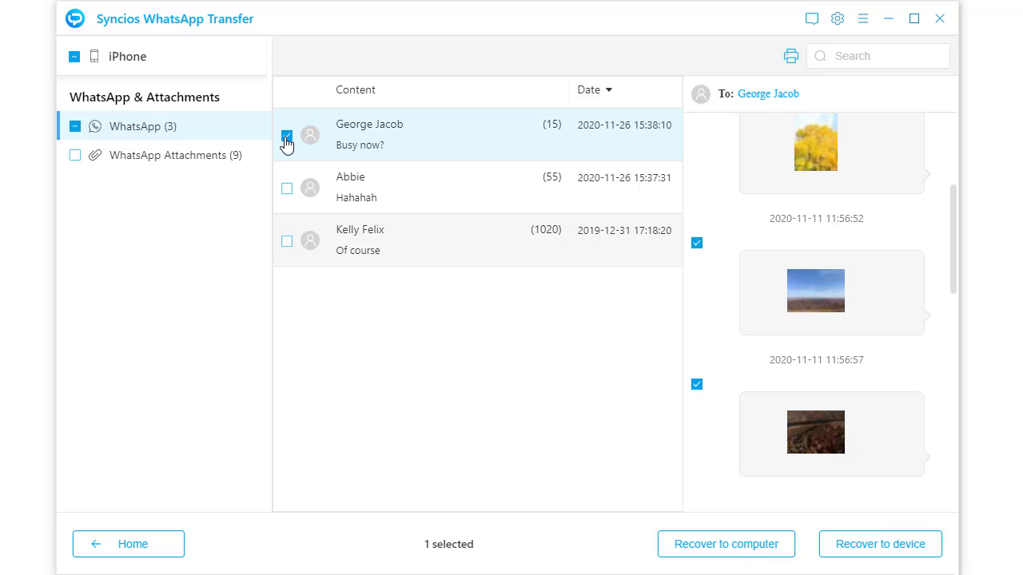
{"action": "scroll", "coordinate": [823, 359], "scroll_direction": "up", "scroll_amount": 5}
{"action": "scroll", "coordinate": [823, 356], "scroll_direction": "up", "scroll_amount": 5}
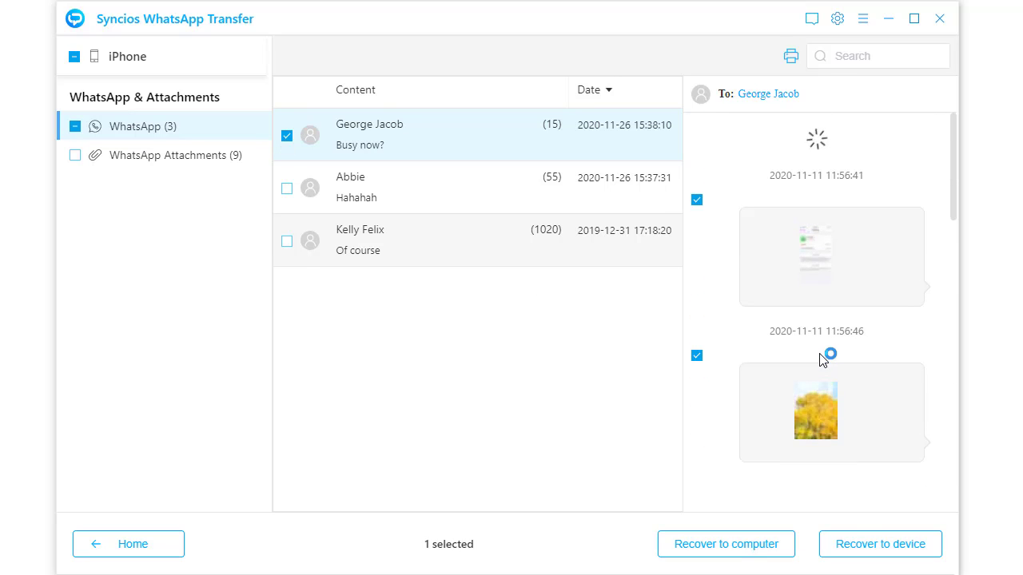
{"action": "left_click", "coordinate": [285, 195]}
{"action": "left_click", "coordinate": [286, 242]}
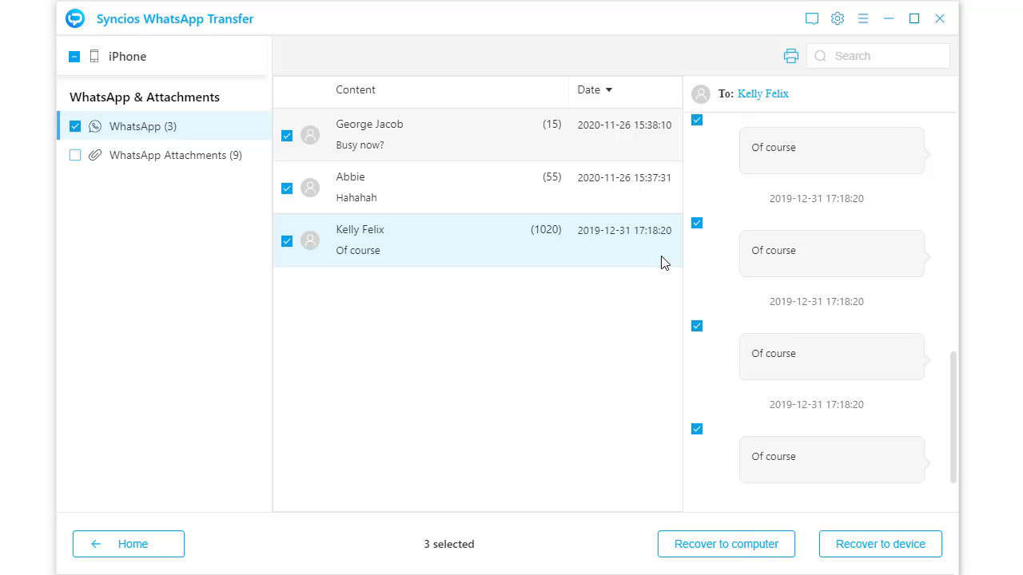
{"action": "scroll", "coordinate": [854, 287], "scroll_direction": "up", "scroll_amount": 5}
{"action": "scroll", "coordinate": [854, 292], "scroll_direction": "up", "scroll_amount": 5}
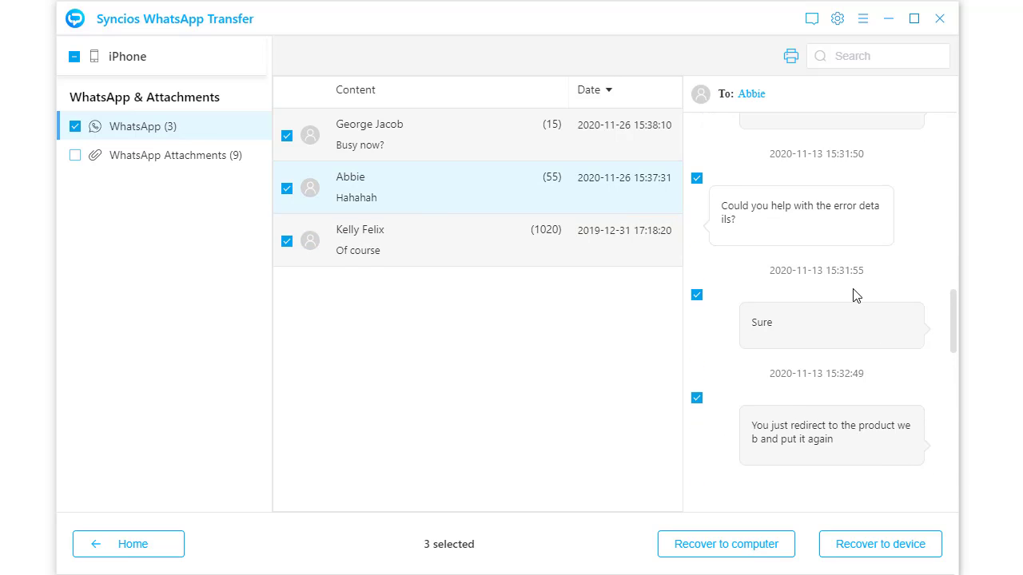
{"action": "scroll", "coordinate": [854, 292], "scroll_direction": "up", "scroll_amount": 5}
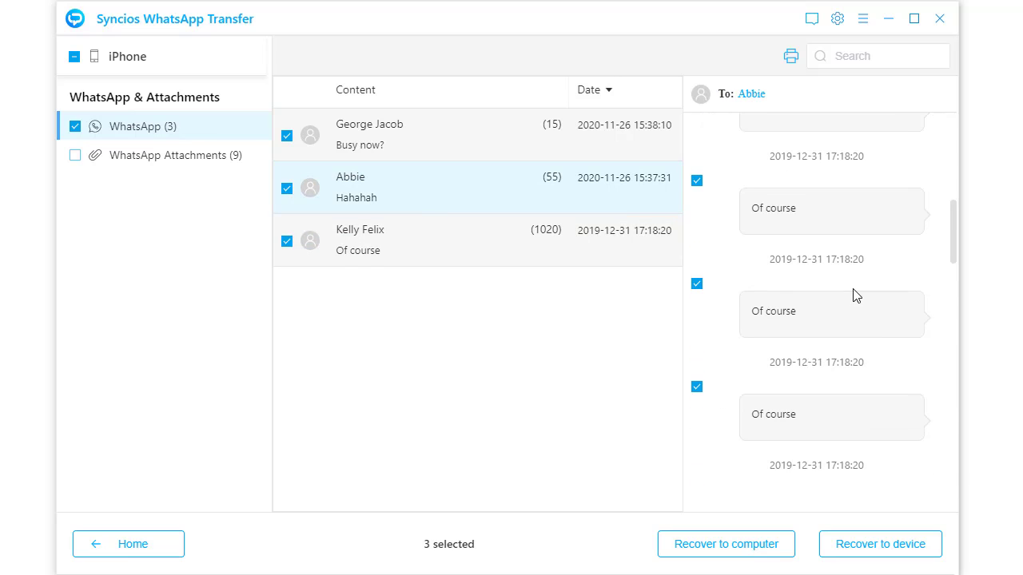
- Include the WhatsApp attachments and preview the video folder before returning to the folders
{"action": "left_click", "coordinate": [75, 155]}
{"action": "left_click", "coordinate": [127, 161]}
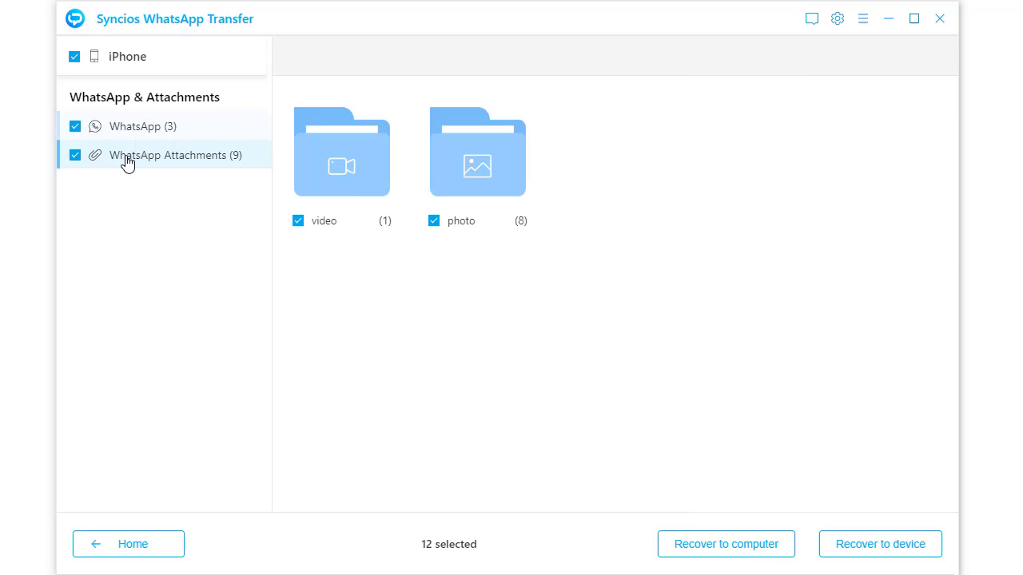
{"action": "double_click", "coordinate": [346, 186]}
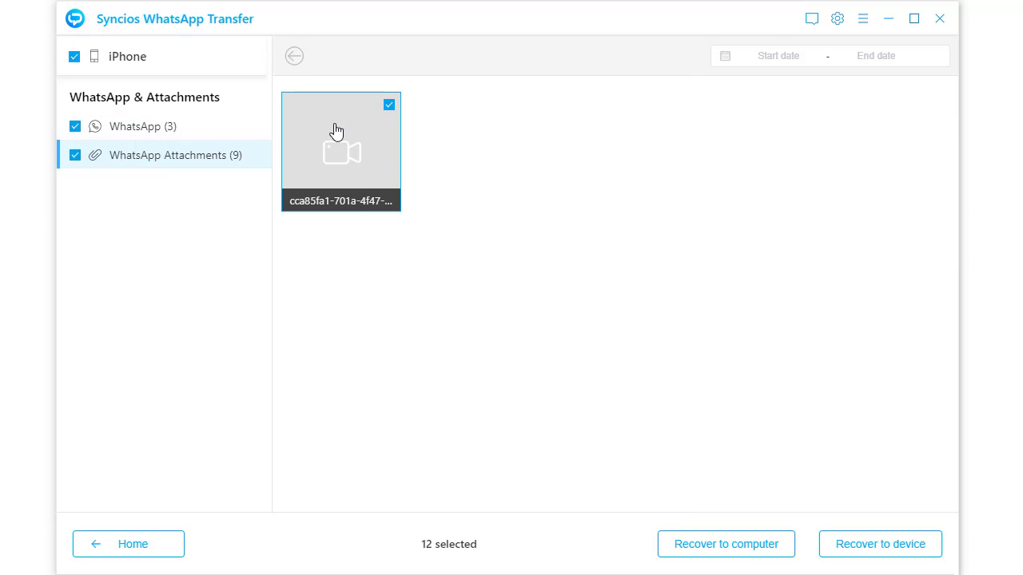
{"action": "left_click", "coordinate": [294, 59]}
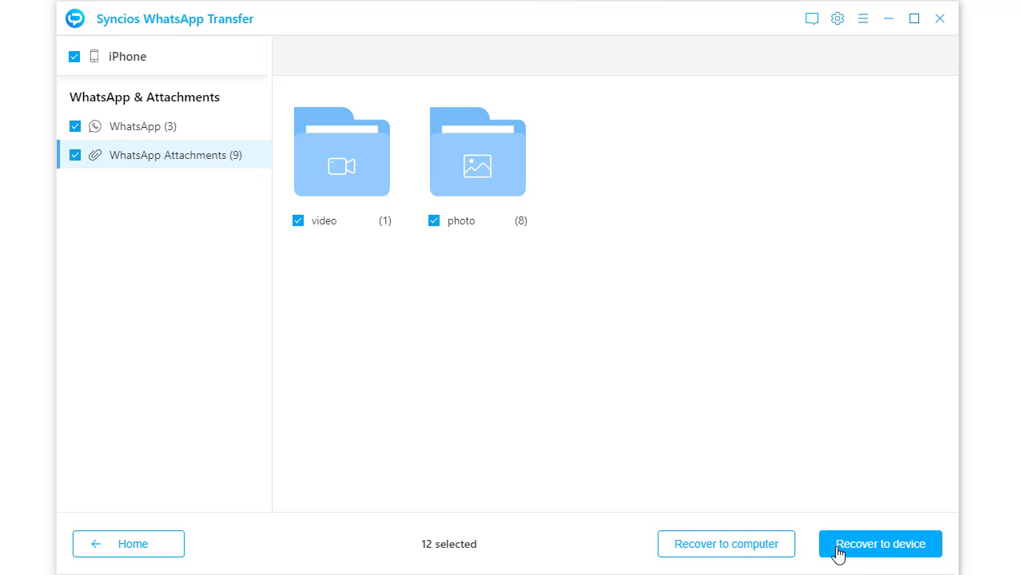
- Restore the selected chats and attachments to the iPhone, keeping it as the target device
{"action": "left_click", "coordinate": [838, 553]}
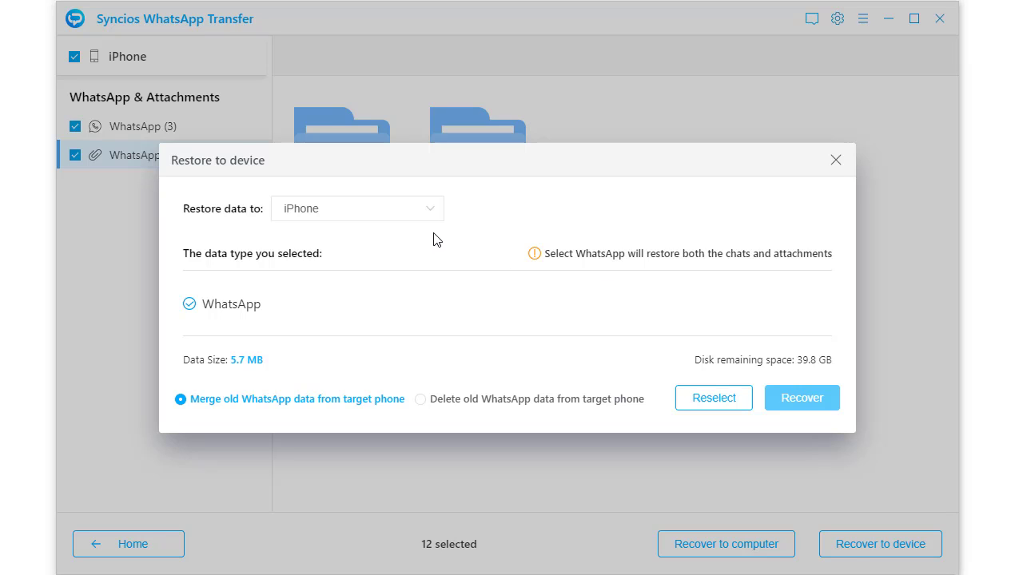
{"action": "left_click", "coordinate": [411, 210]}
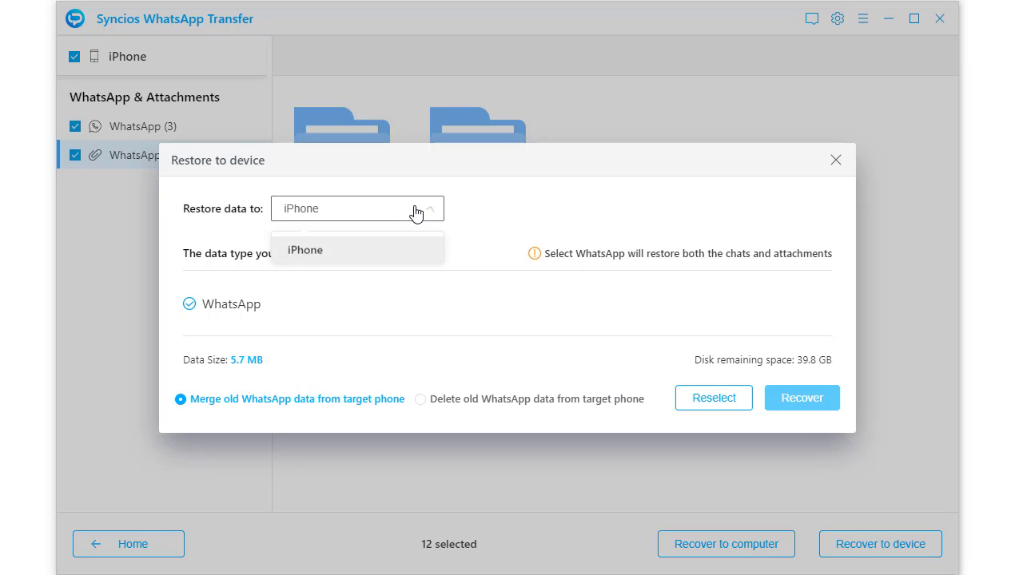
{"action": "left_click", "coordinate": [361, 248]}
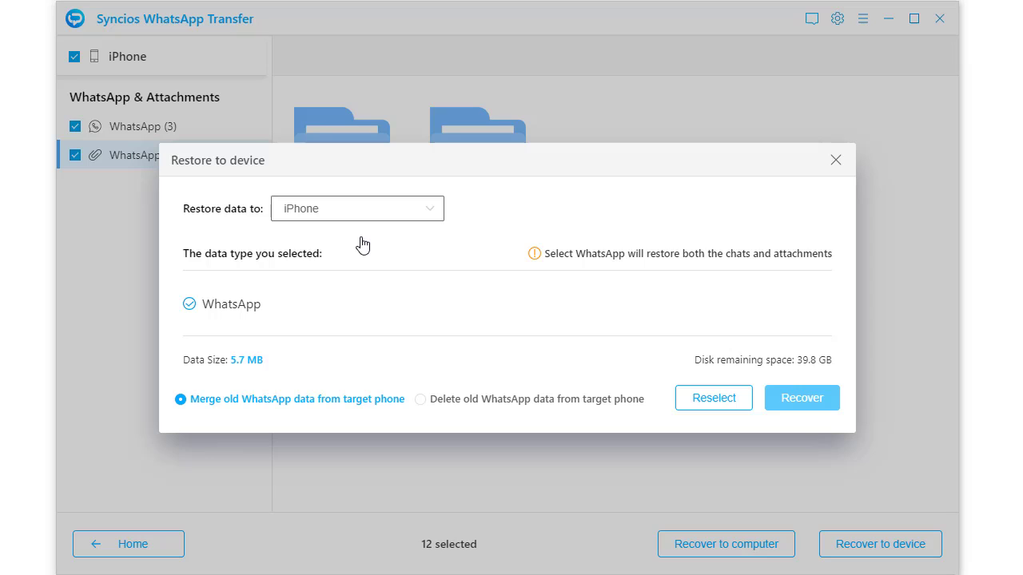
{"action": "left_click", "coordinate": [802, 398]}
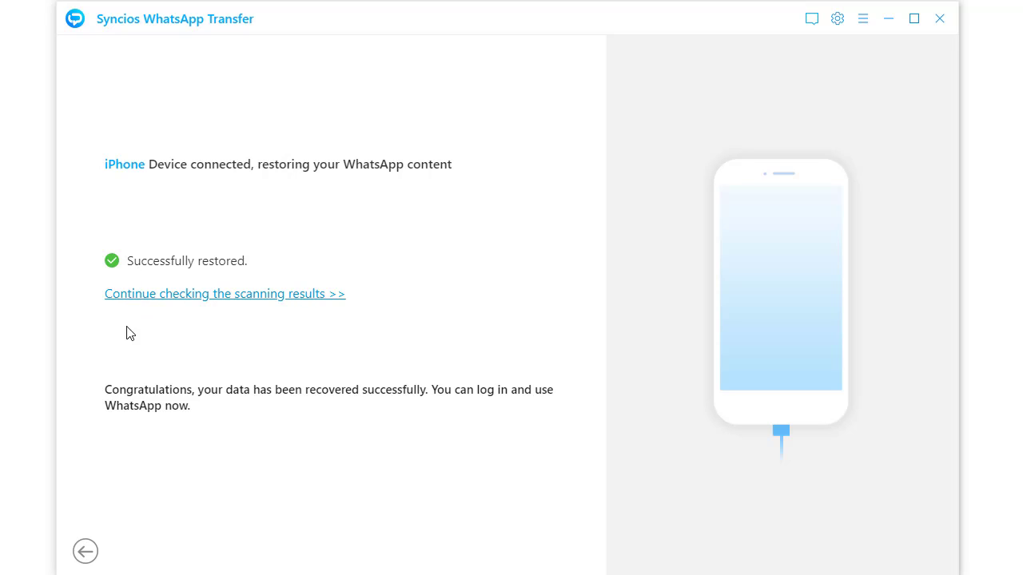
- Dismiss the leave-results warning and select only the first contact's chat in the scan results
{"action": "left_click", "coordinate": [85, 552]}
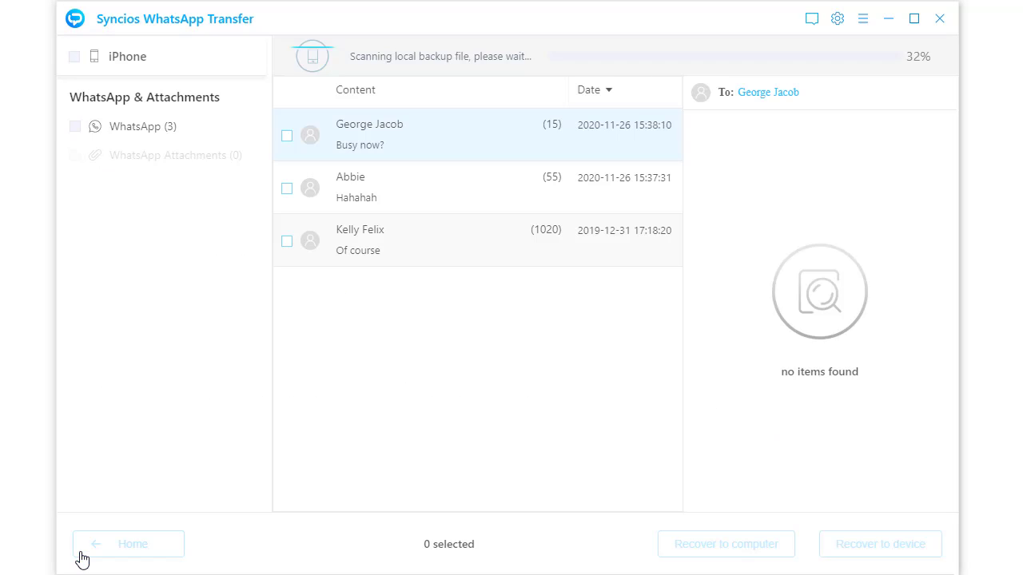
{"action": "left_click", "coordinate": [81, 553]}
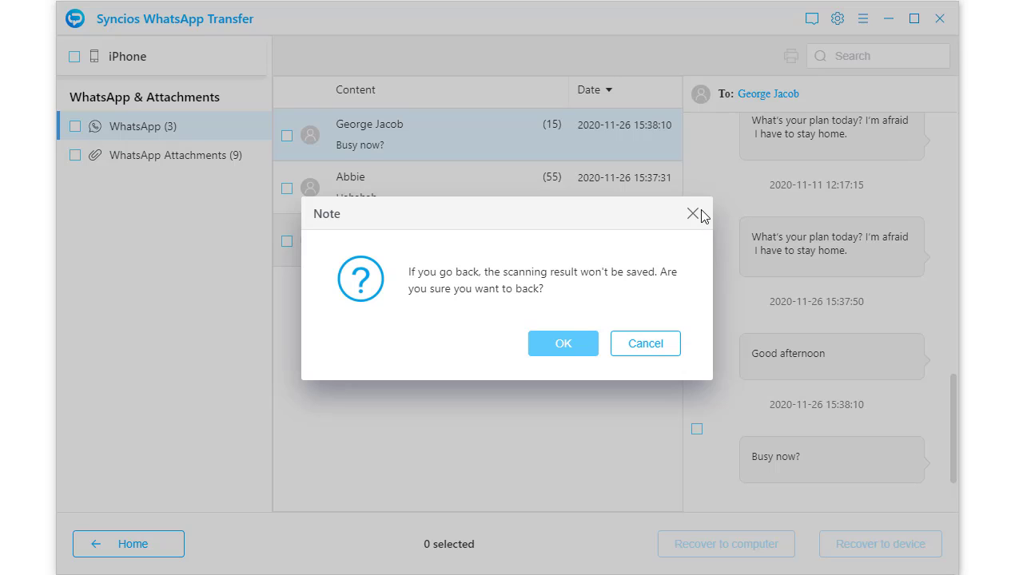
{"action": "left_click", "coordinate": [692, 213]}
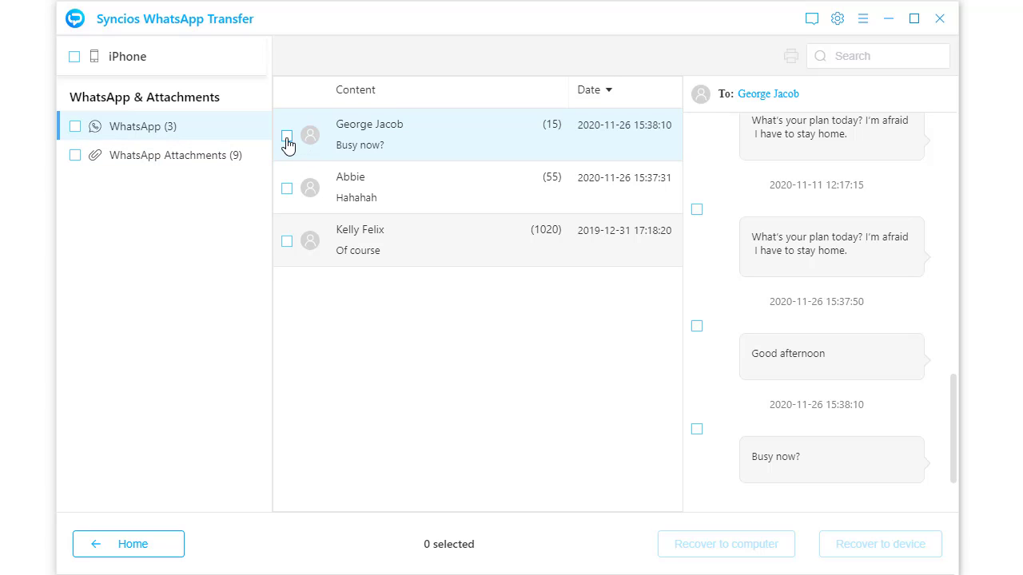
{"action": "left_click", "coordinate": [287, 142]}
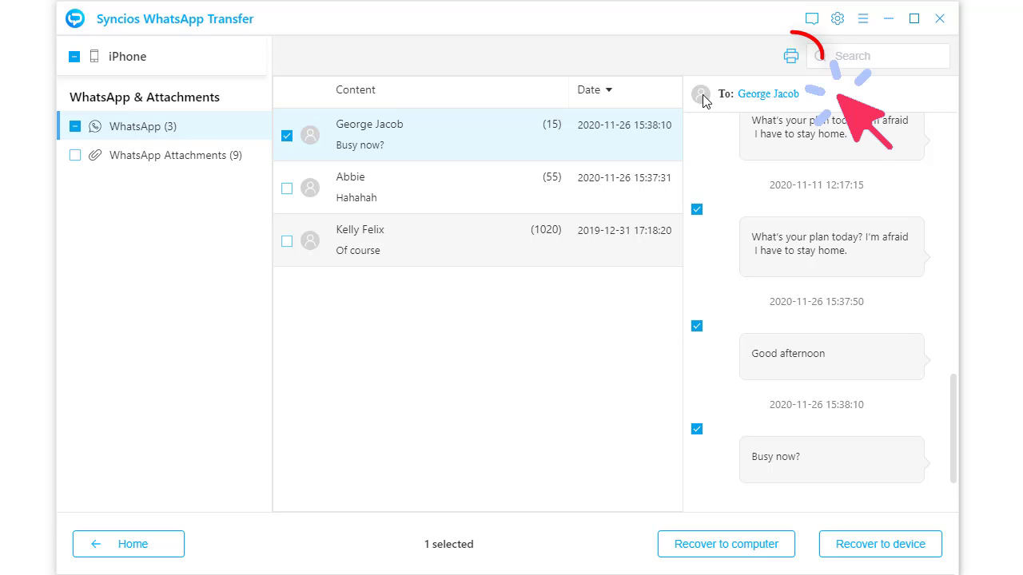
- Open the print preview of the selected chat and scroll through all of it
{"action": "left_click", "coordinate": [791, 56]}
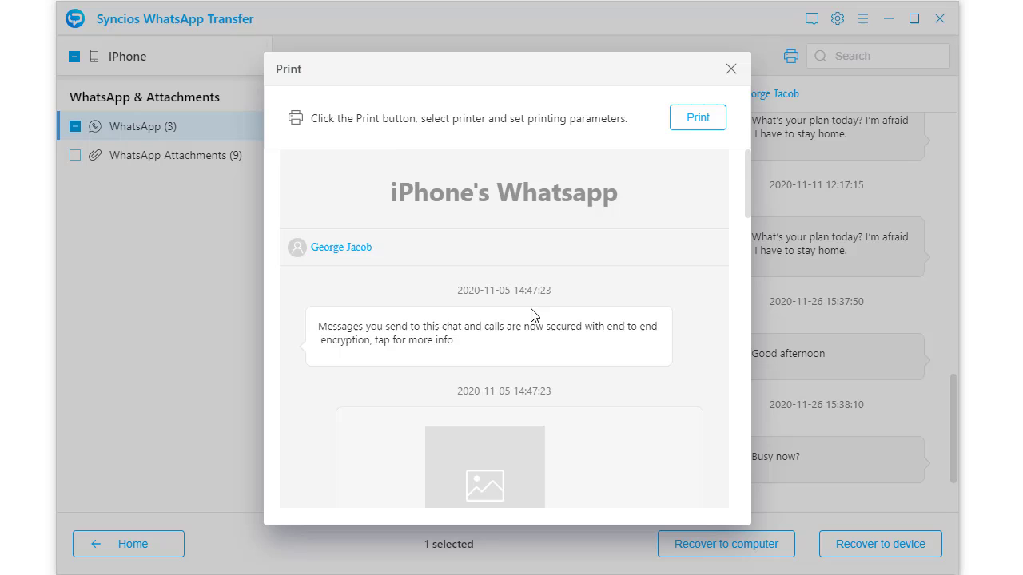
{"action": "scroll", "coordinate": [523, 324], "scroll_direction": "down", "scroll_amount": 3}
{"action": "scroll", "coordinate": [526, 344], "scroll_direction": "down", "scroll_amount": 5}
{"action": "scroll", "coordinate": [526, 351], "scroll_direction": "down", "scroll_amount": 3}
{"action": "scroll", "coordinate": [526, 351], "scroll_direction": "down", "scroll_amount": 3}
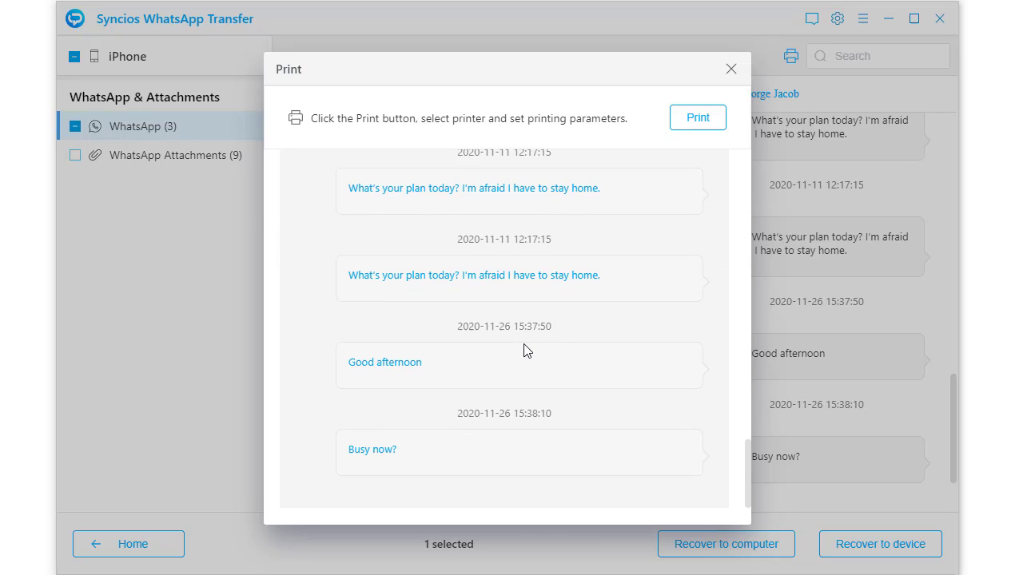
- Cancel the Windows Print dialog and close the preview without printing
{"action": "left_click", "coordinate": [705, 125]}
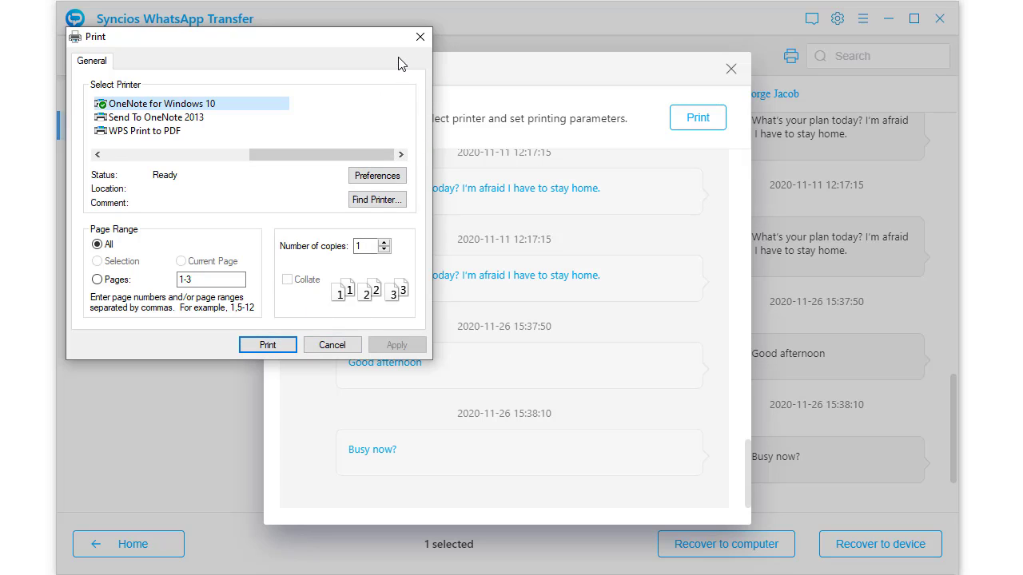
{"action": "left_click", "coordinate": [420, 36]}
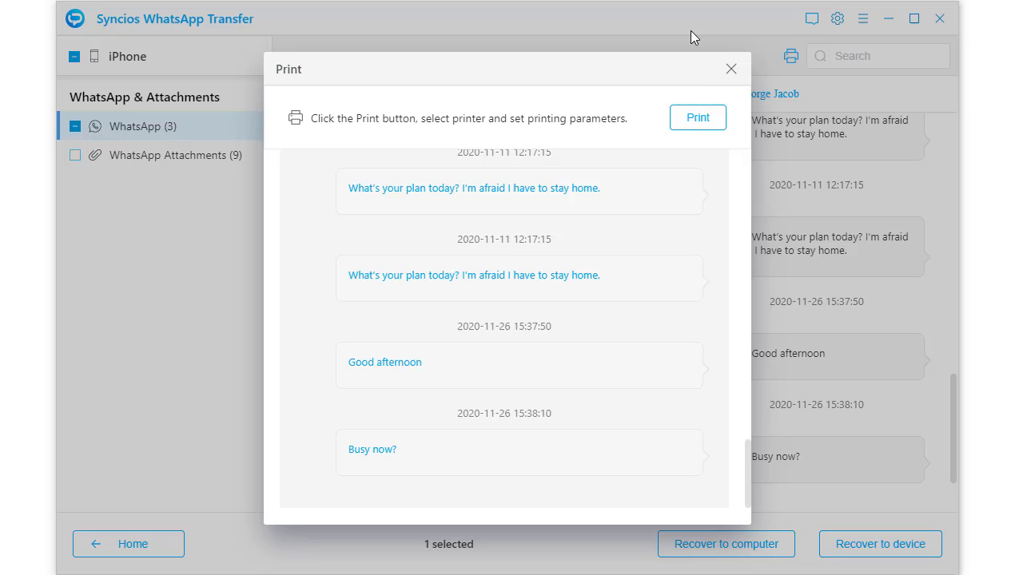
{"action": "left_click", "coordinate": [731, 70]}
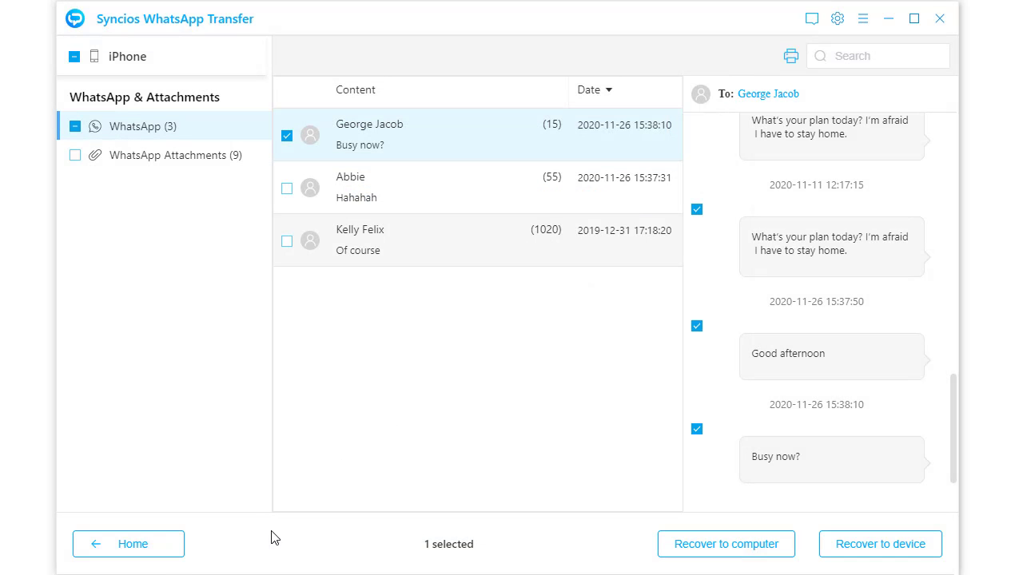
- Discard the scan results, return home, and exit WhatsApp Transfer to the Syncios Toolkit launcher
{"action": "left_click", "coordinate": [160, 549]}
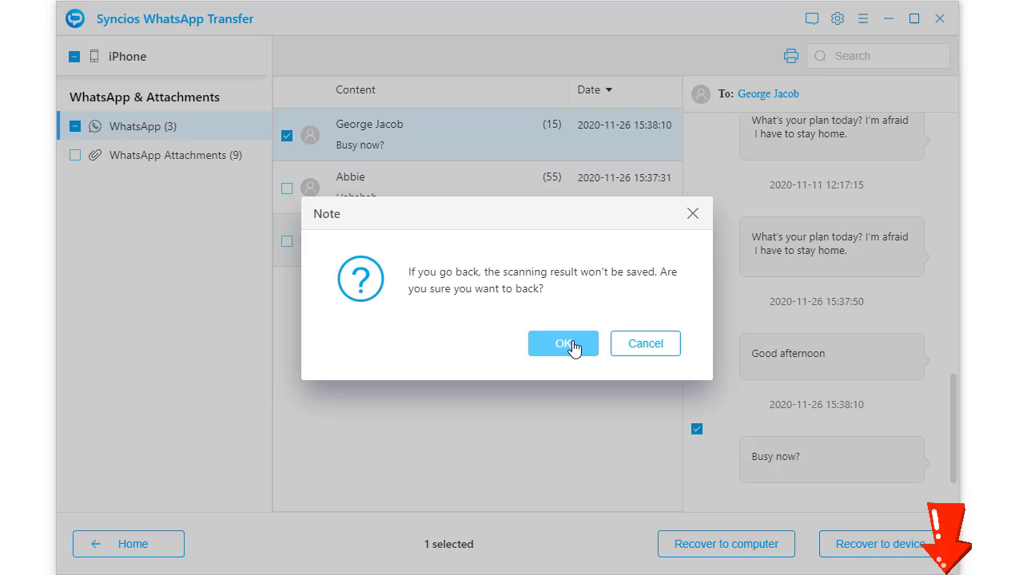
{"action": "left_click", "coordinate": [564, 343]}
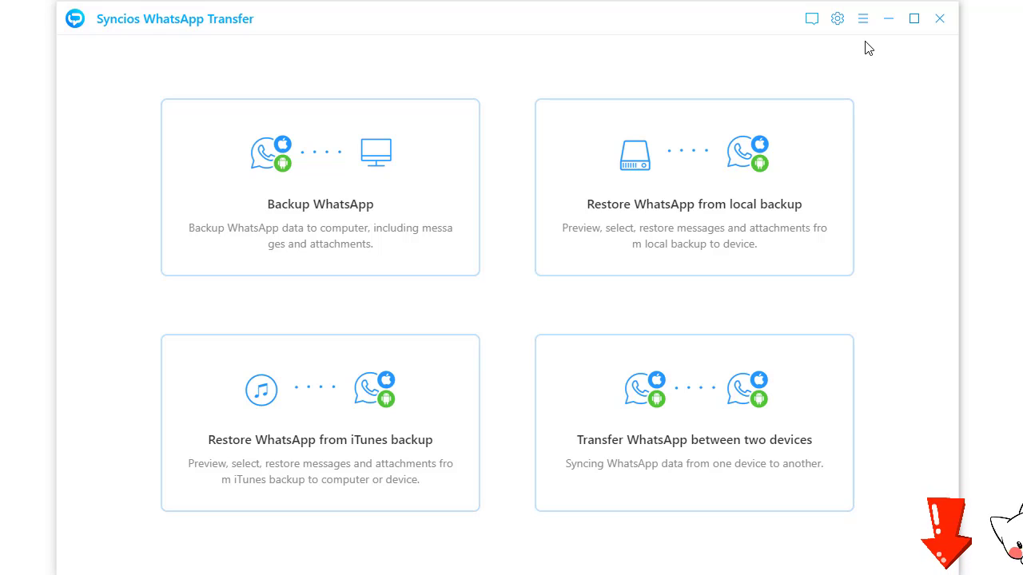
{"action": "left_click", "coordinate": [940, 19]}
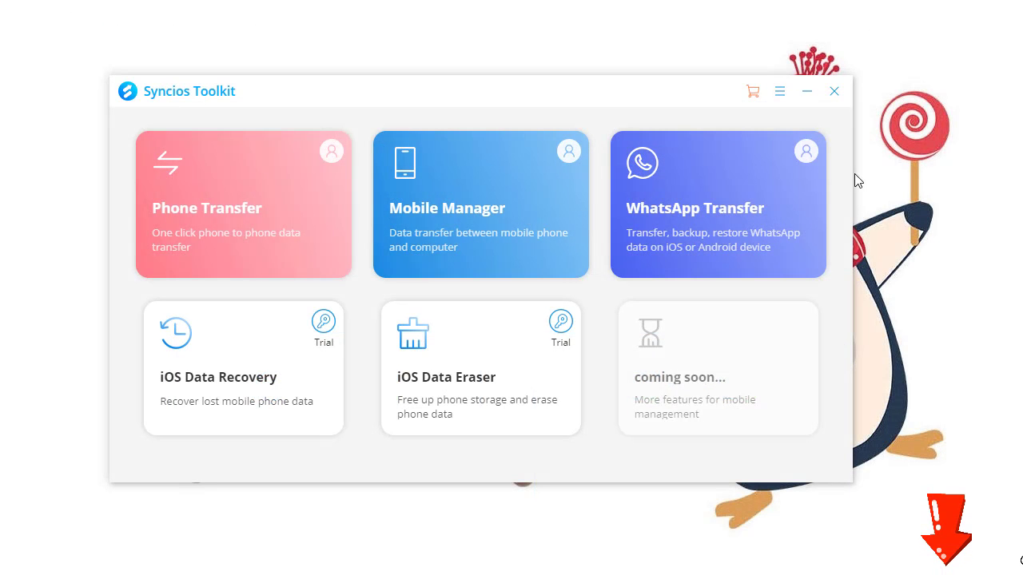